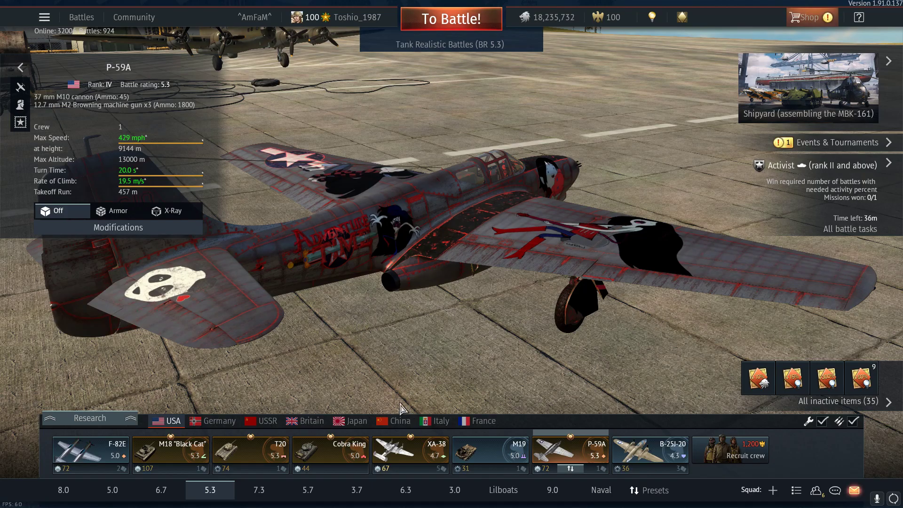
Step: Orbit around the P-59A, then put the rank III Cobra King (BR 5.0) in the hangar
{"action": "left_click_drag", "start_coordinate": [322, 325], "coordinate": [387, 325]}
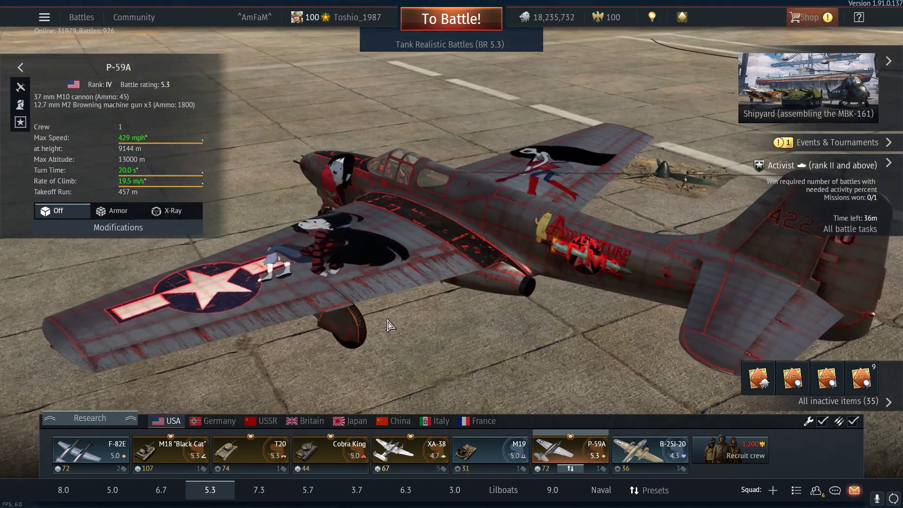
{"action": "left_click_drag", "start_coordinate": [329, 298], "coordinate": [414, 310]}
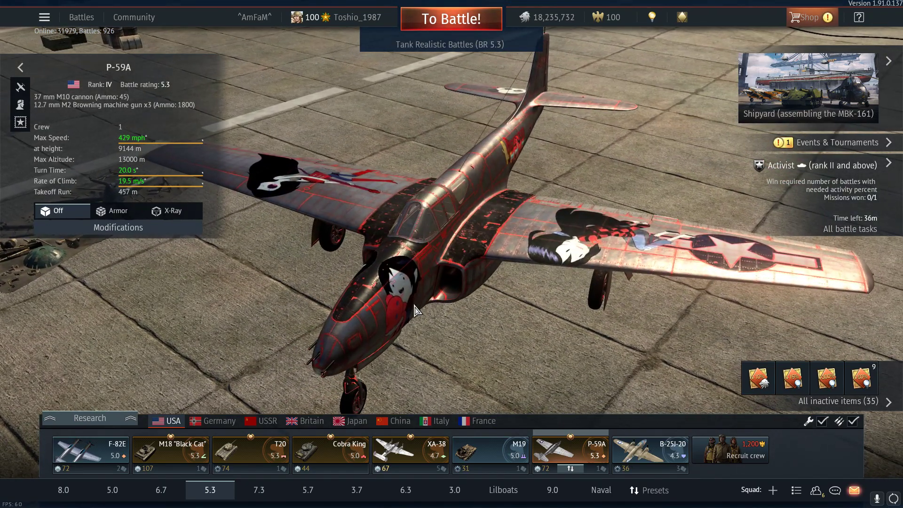
{"action": "left_click", "coordinate": [331, 452]}
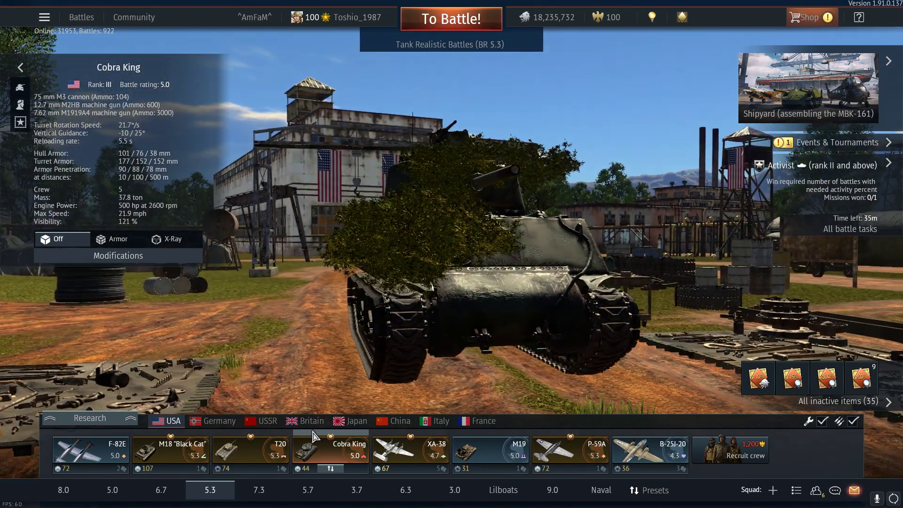
Step: Open Game Mode Select from the To Battle! label and choose the Custom Battles tile
{"action": "left_click", "coordinate": [308, 457]}
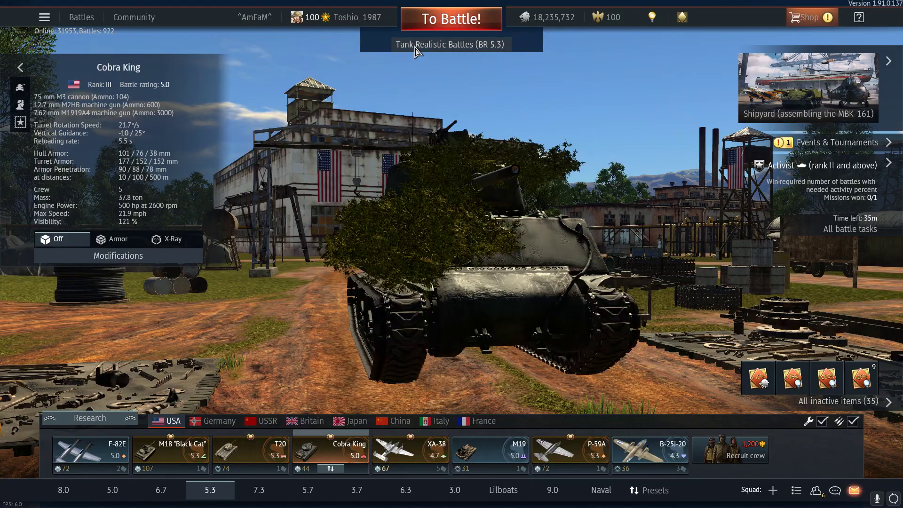
{"action": "left_click", "coordinate": [415, 47]}
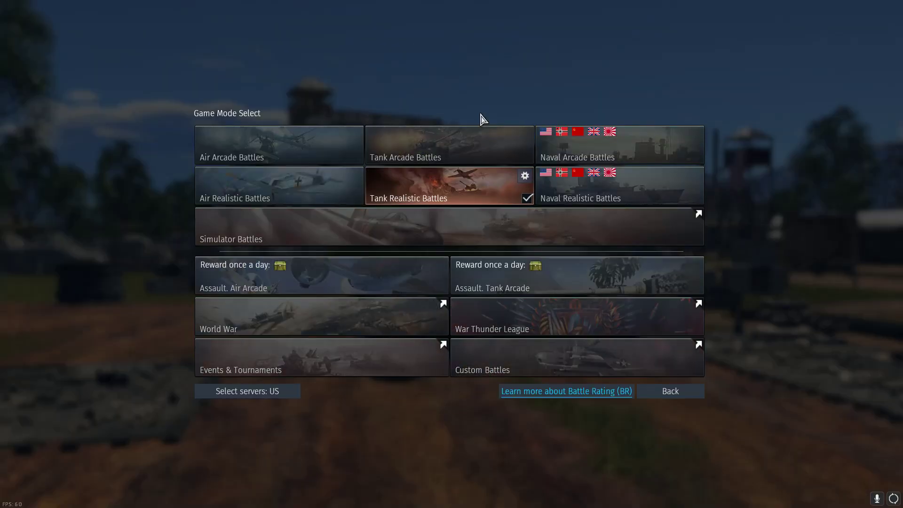
{"action": "left_click", "coordinate": [654, 394]}
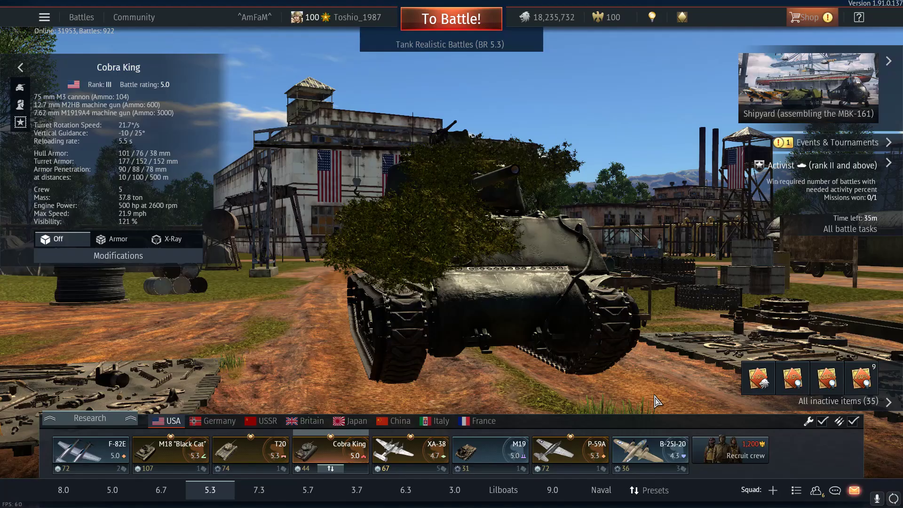
{"action": "left_click", "coordinate": [431, 48]}
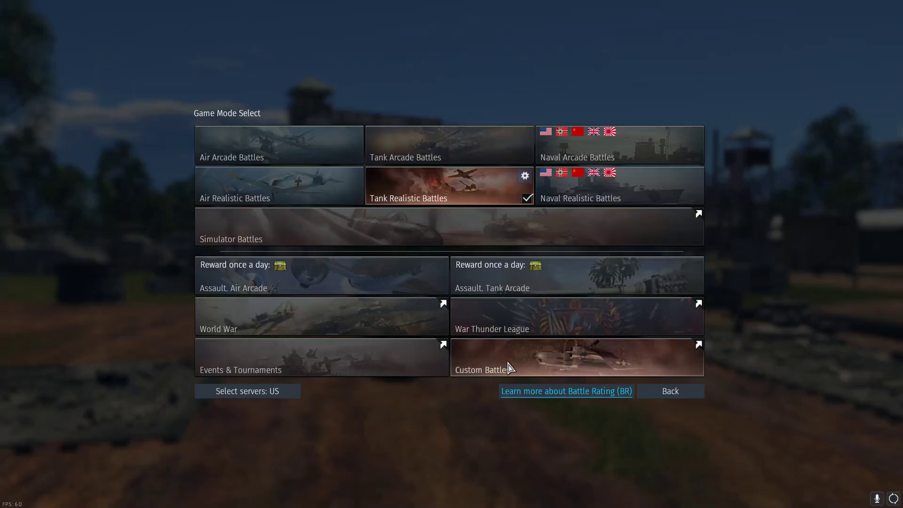
{"action": "left_click", "coordinate": [486, 363]}
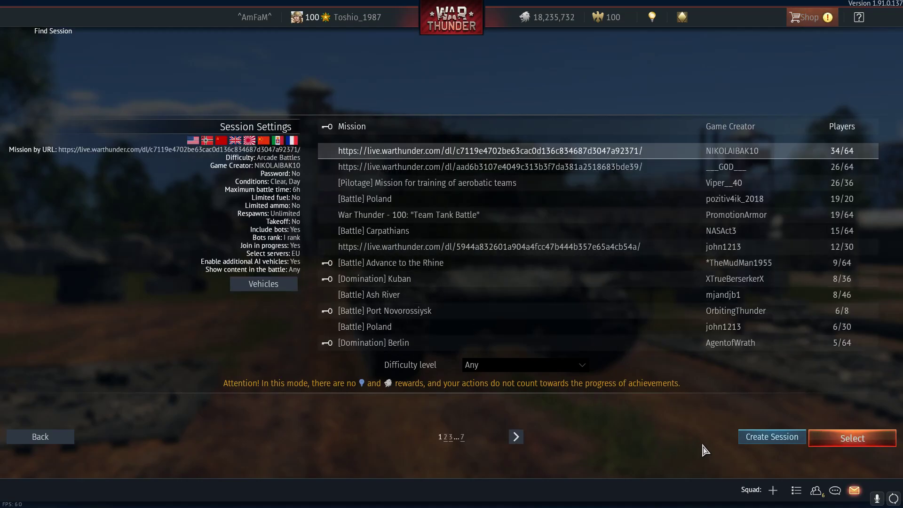
Step: Start a new custom session and browse its mission list
{"action": "left_click", "coordinate": [771, 440]}
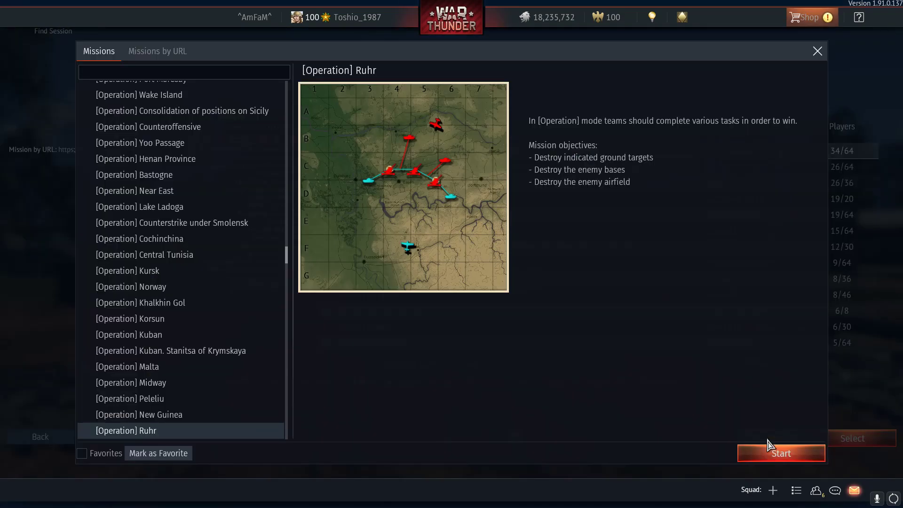
{"action": "scroll", "coordinate": [141, 339], "scroll_direction": "up", "scroll_amount": 10}
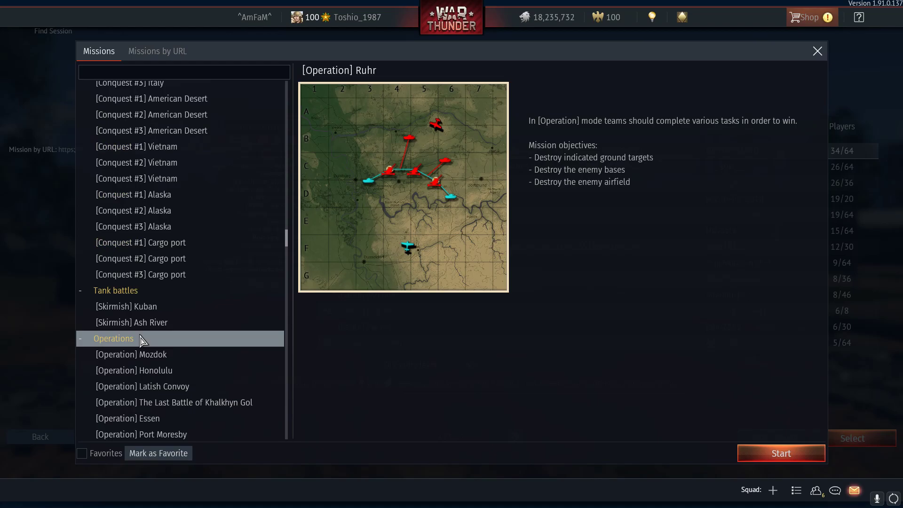
{"action": "scroll", "coordinate": [141, 340], "scroll_direction": "down", "scroll_amount": 5}
{"action": "scroll", "coordinate": [141, 340], "scroll_direction": "down", "scroll_amount": 3}
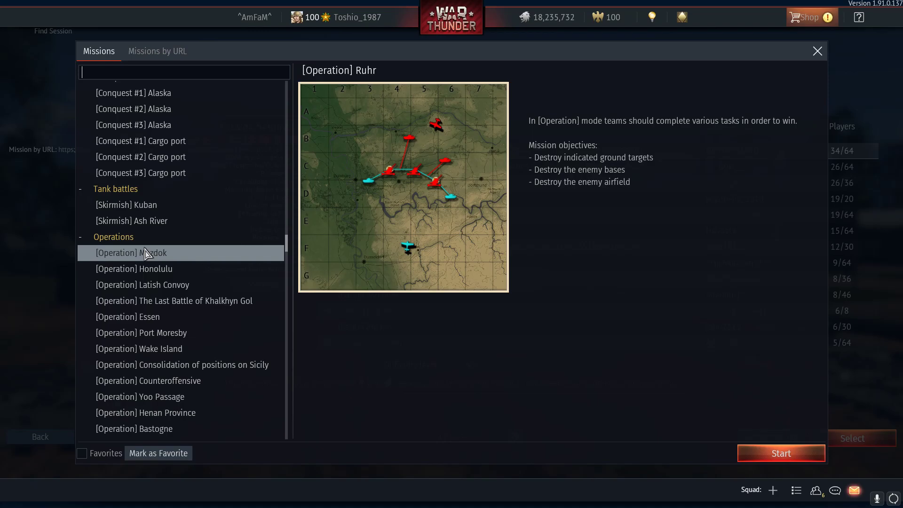
Step: Search 'kuba' and confirm the [Battle] Kuban mission instead of [Domination] Kuban
{"action": "type", "text": "kuba"}
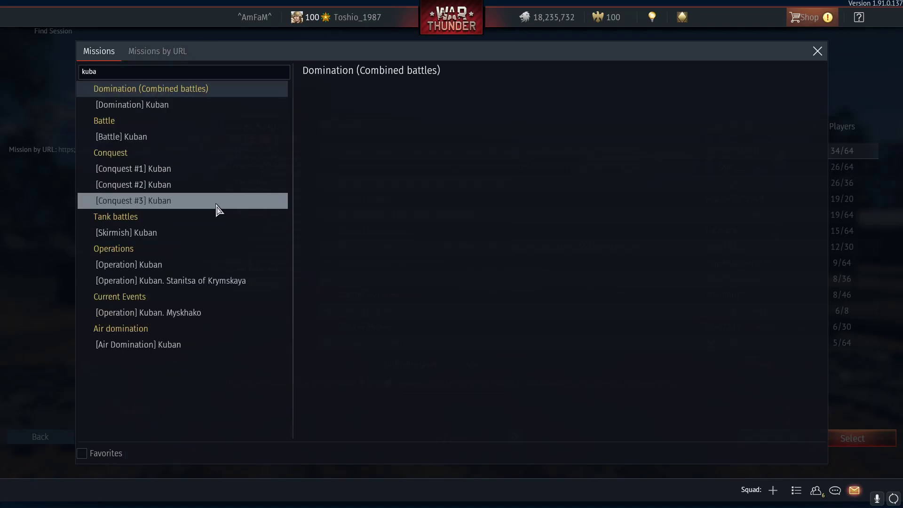
{"action": "left_click", "coordinate": [123, 109]}
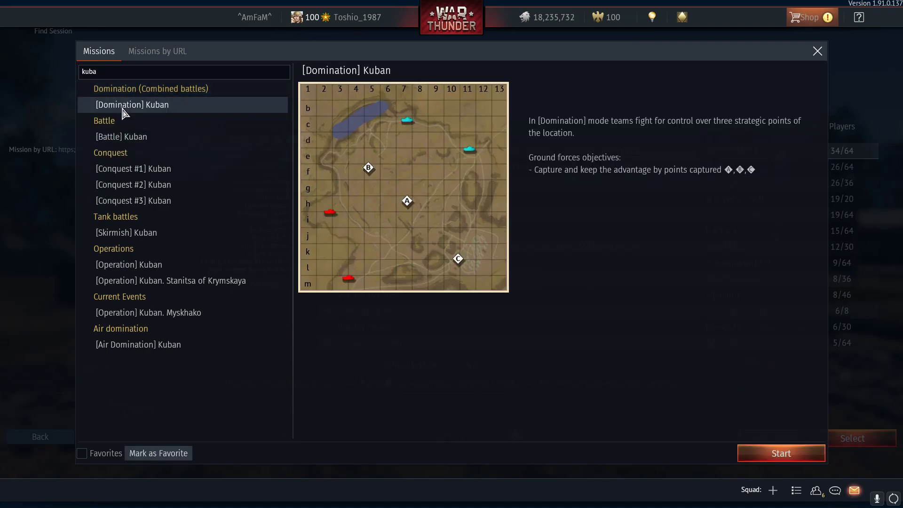
{"action": "left_click", "coordinate": [117, 143]}
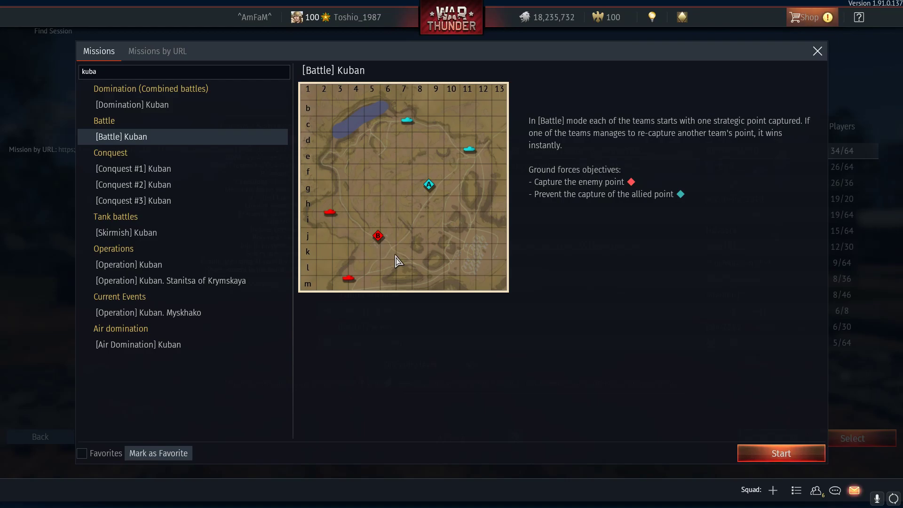
{"action": "left_click", "coordinate": [786, 460]}
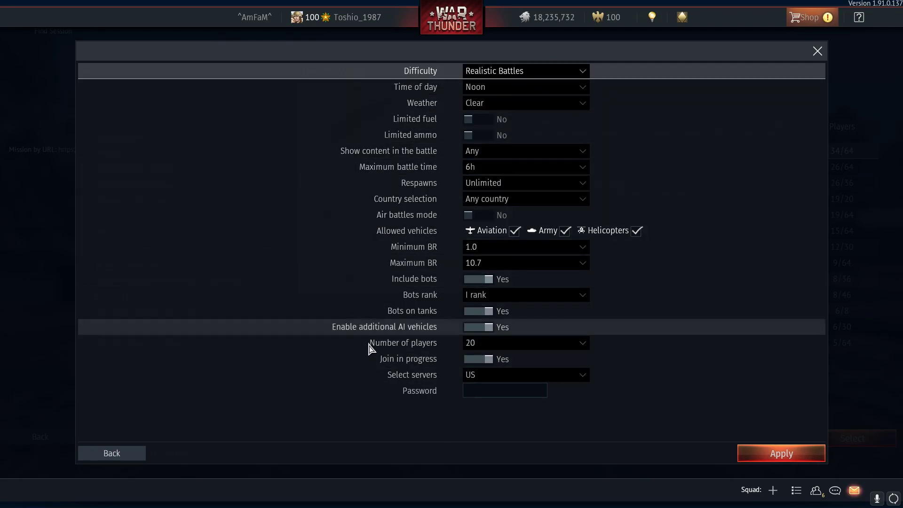
Step: Keep Realistic Battles difficulty and Noon time of day, then show the Weather options
{"action": "left_click", "coordinate": [531, 73]}
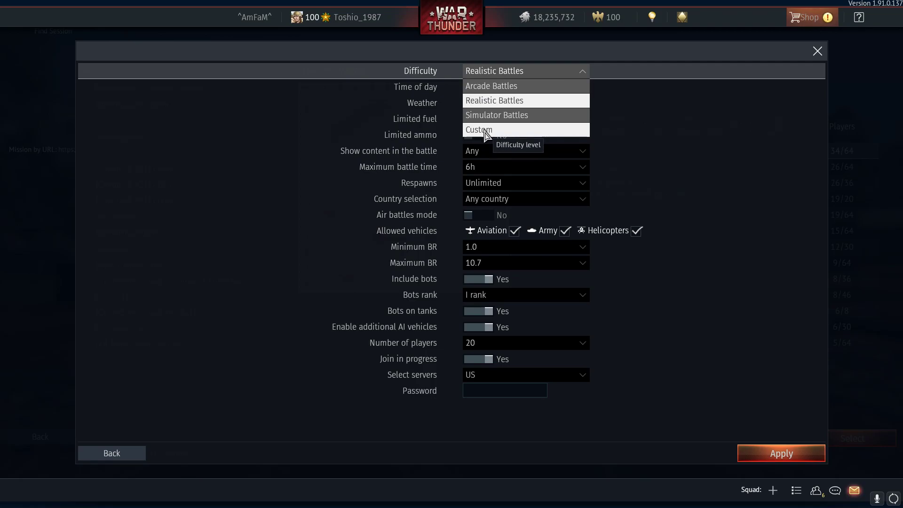
{"action": "left_click", "coordinate": [494, 101]}
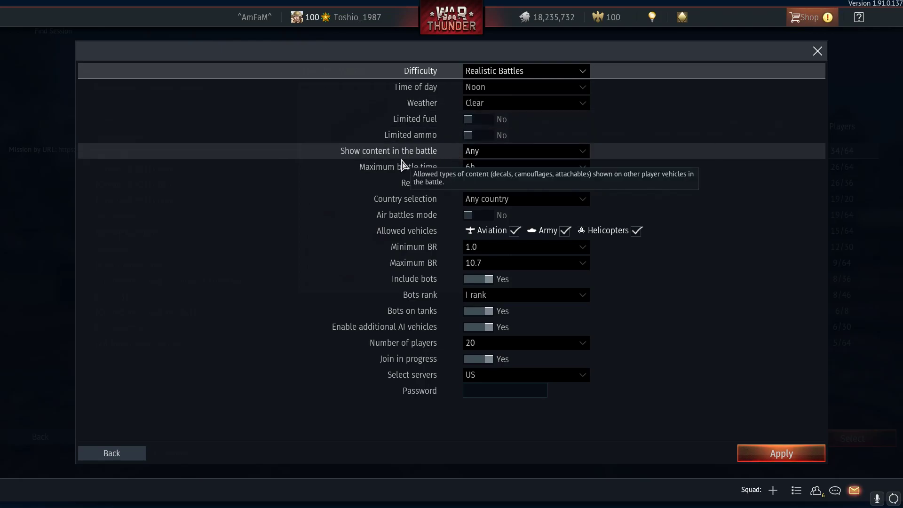
{"action": "left_click", "coordinate": [500, 89]}
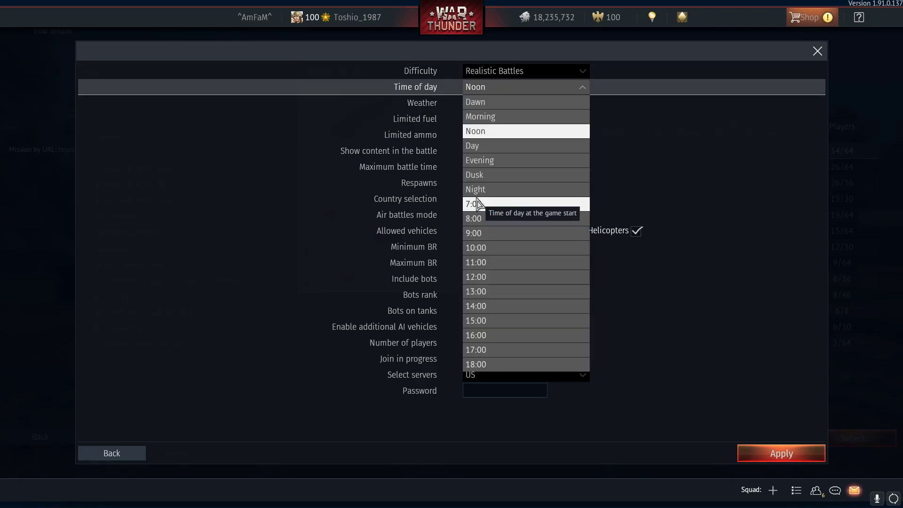
{"action": "left_click", "coordinate": [499, 88]}
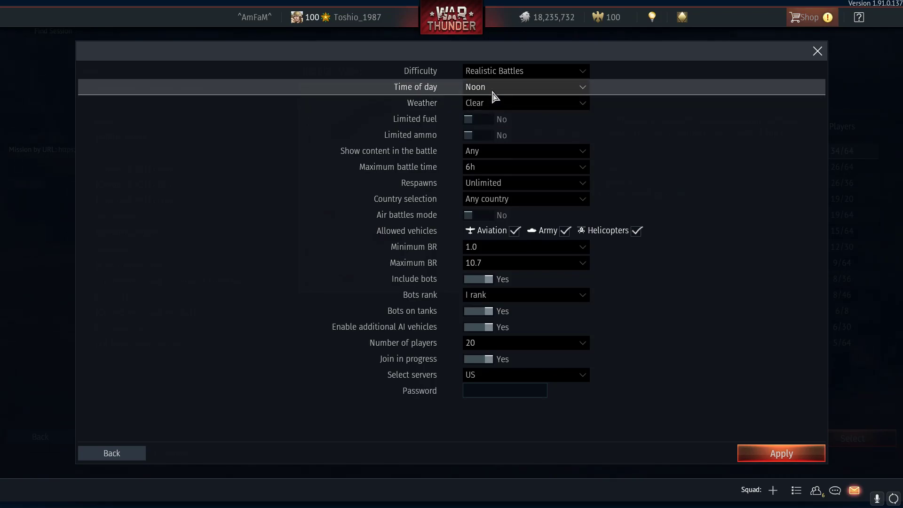
{"action": "left_click", "coordinate": [494, 95]}
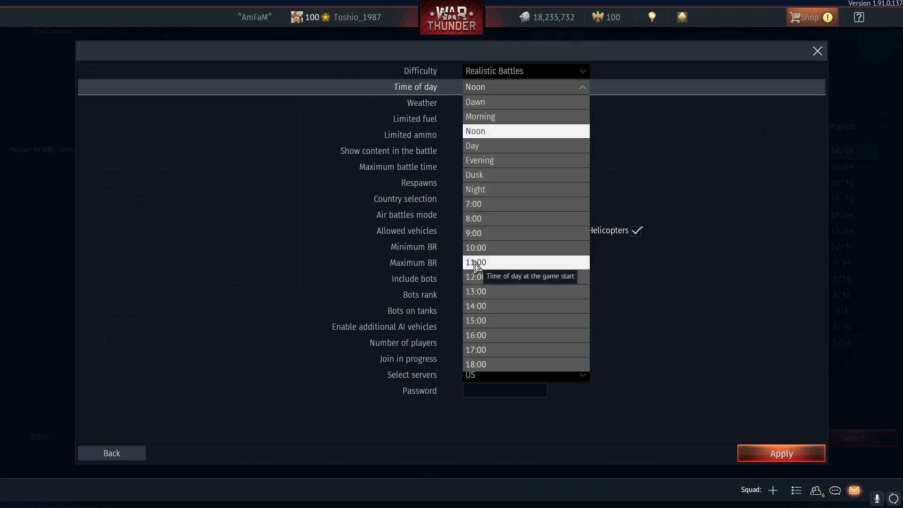
{"action": "left_click", "coordinate": [213, 153]}
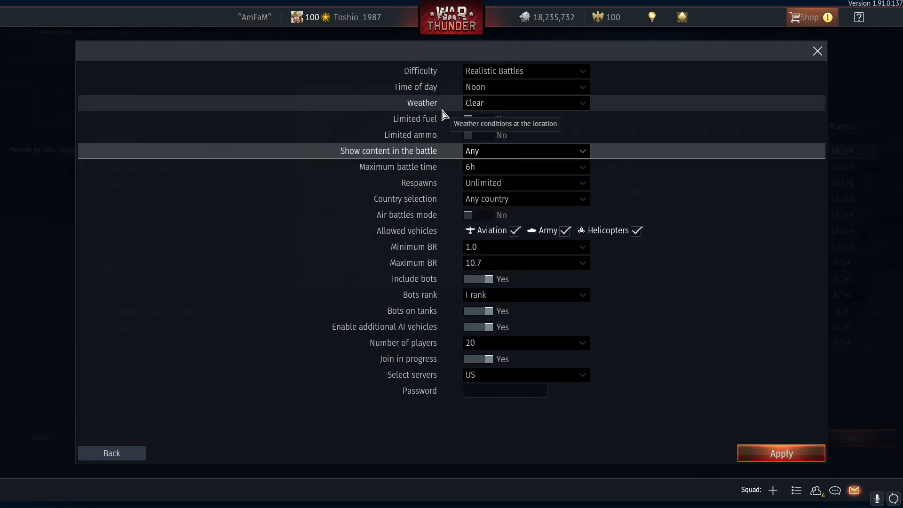
{"action": "left_click", "coordinate": [481, 106]}
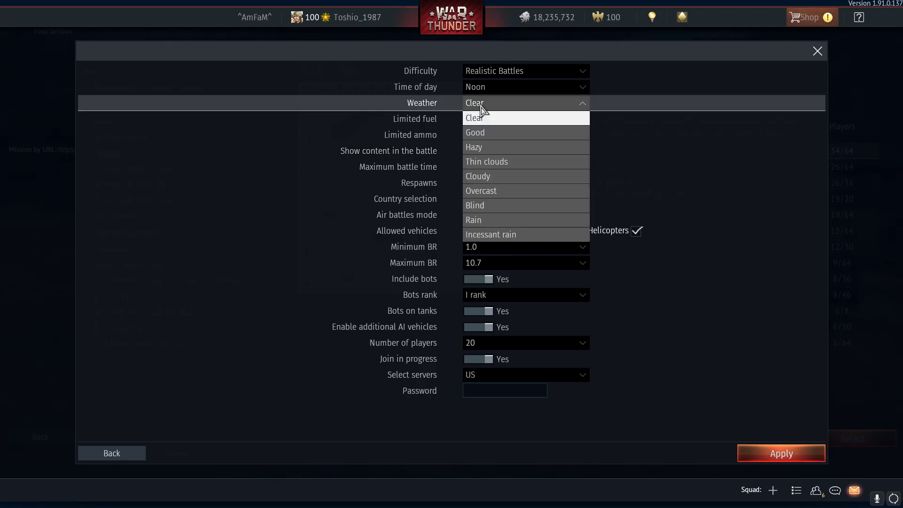
Step: Set the weather to Rain and leave Country selection on Any country
{"action": "left_click", "coordinate": [491, 220]}
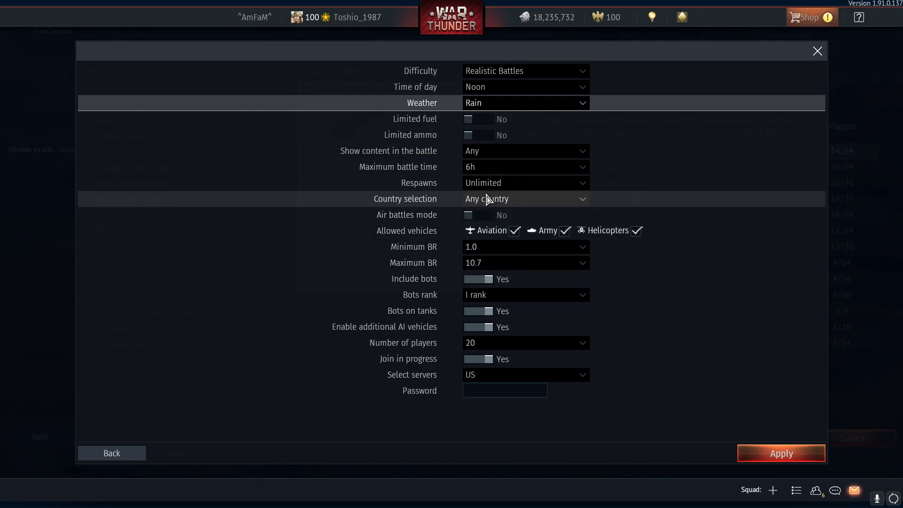
{"action": "left_click", "coordinate": [506, 199]}
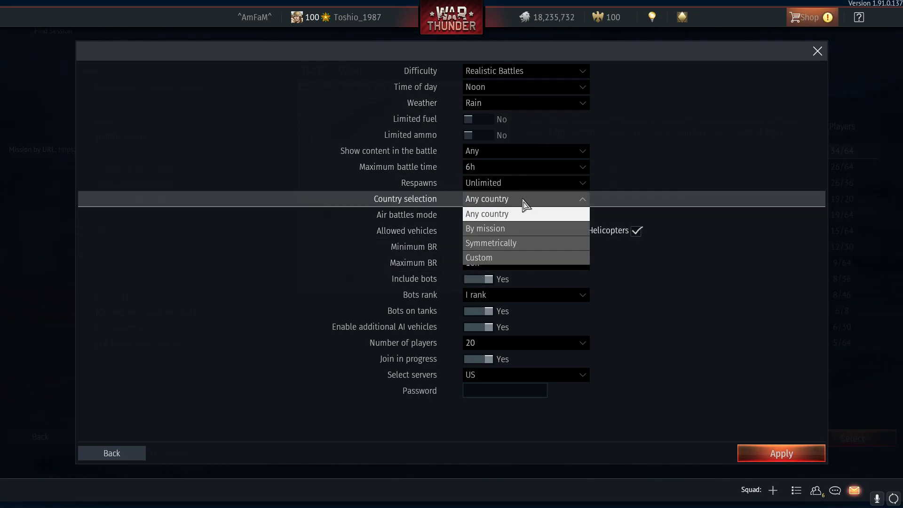
{"action": "left_click", "coordinate": [500, 213]}
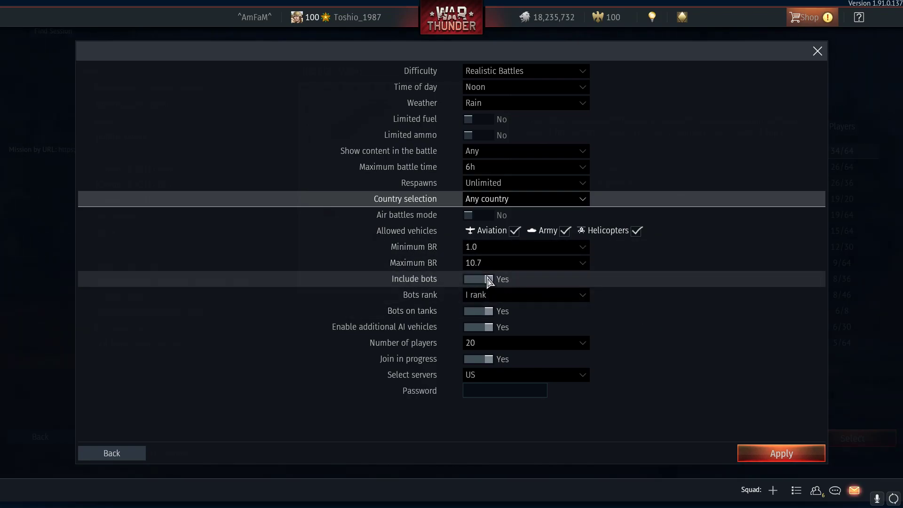
Step: Set bots to III rank, keep 20 players, disable join in progress, keep US server region
{"action": "left_click", "coordinate": [584, 299]}
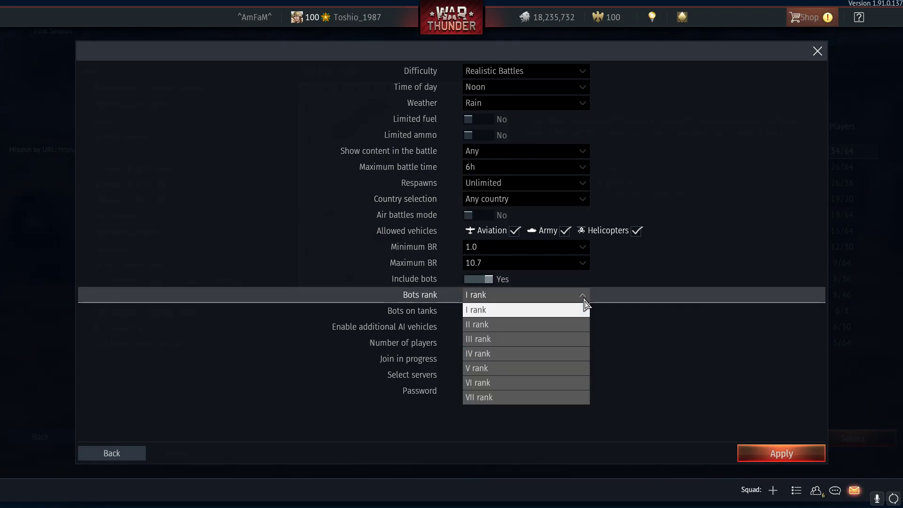
{"action": "left_click", "coordinate": [471, 339]}
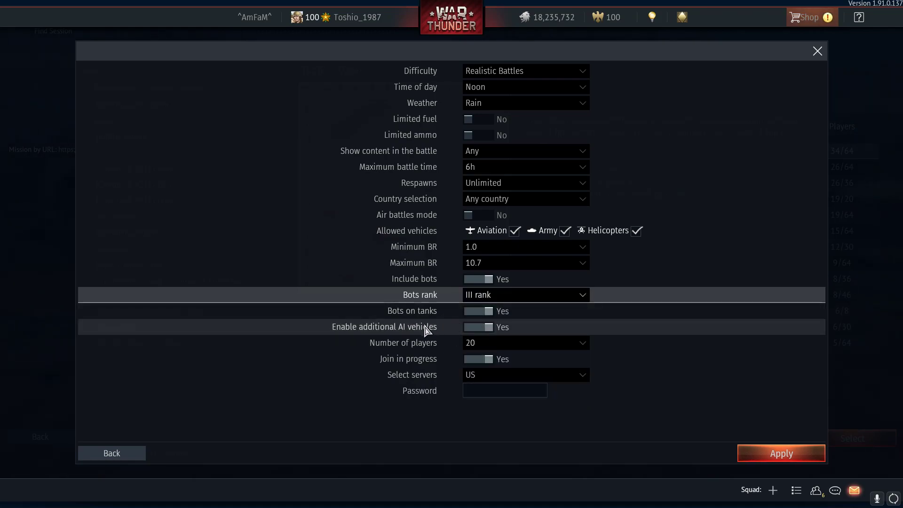
{"action": "left_click", "coordinate": [514, 346]}
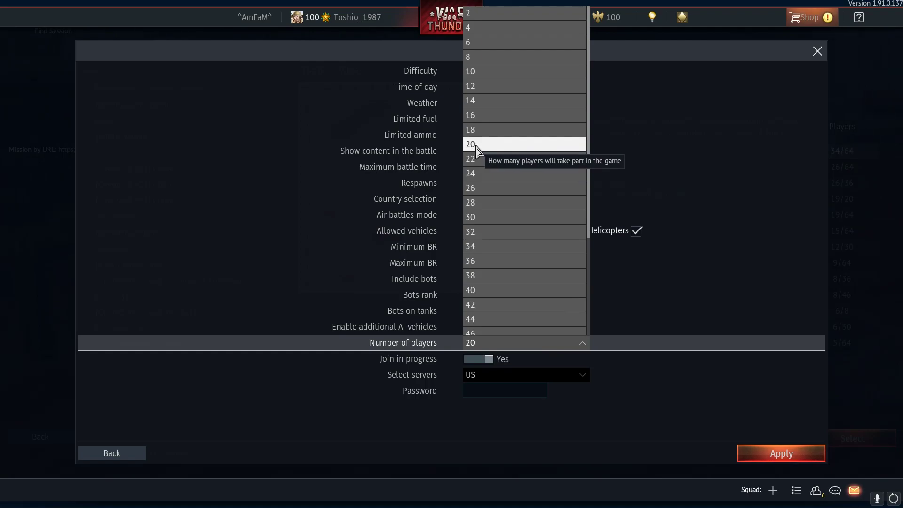
{"action": "left_click", "coordinate": [476, 150]}
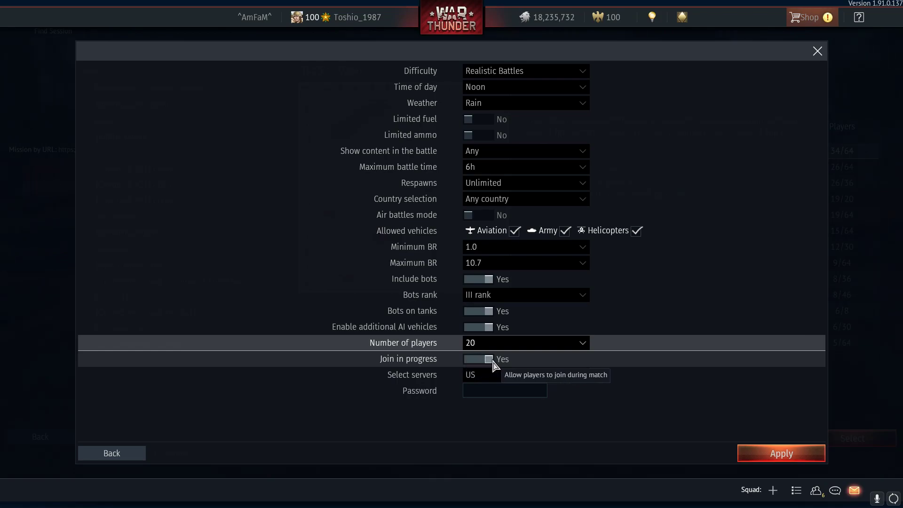
{"action": "left_click", "coordinate": [519, 361]}
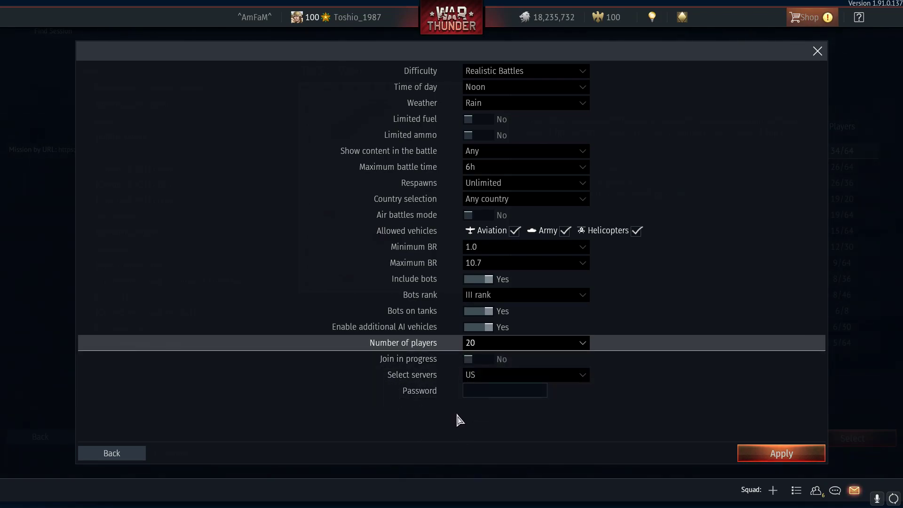
{"action": "left_click", "coordinate": [554, 376]}
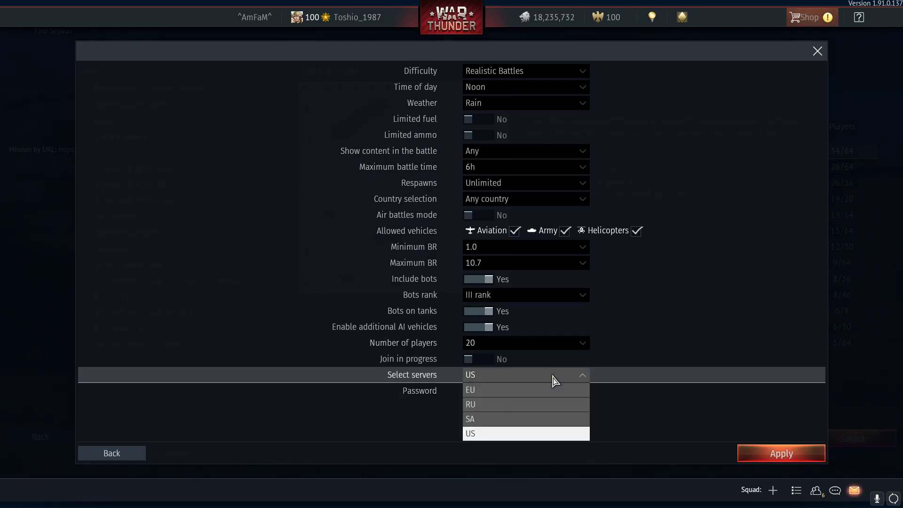
{"action": "left_click", "coordinate": [474, 434]}
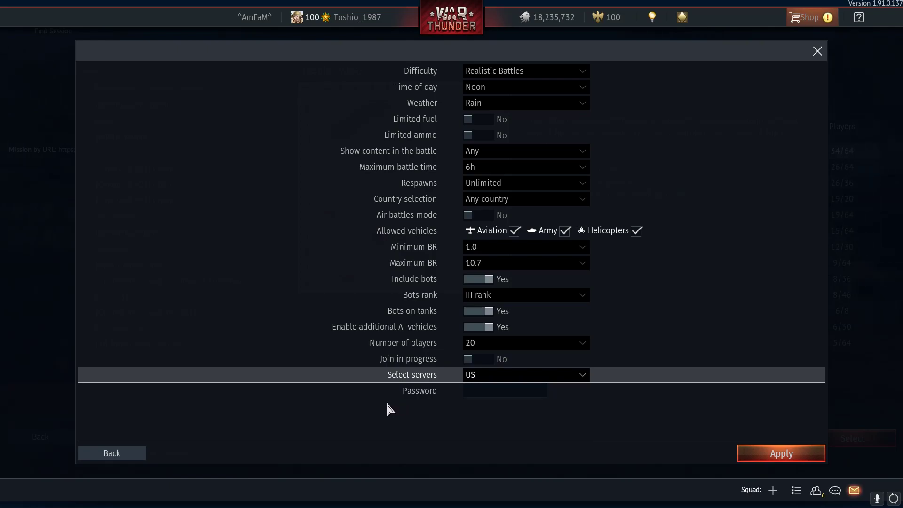
Step: Enter a session password and apply the settings to create the session
{"action": "left_click", "coordinate": [484, 393]}
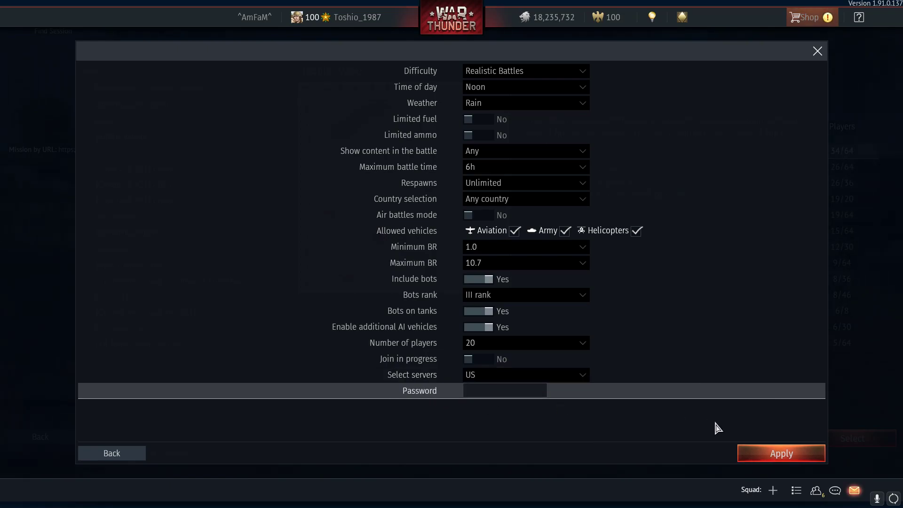
{"action": "type", "text": "fartnugg"}
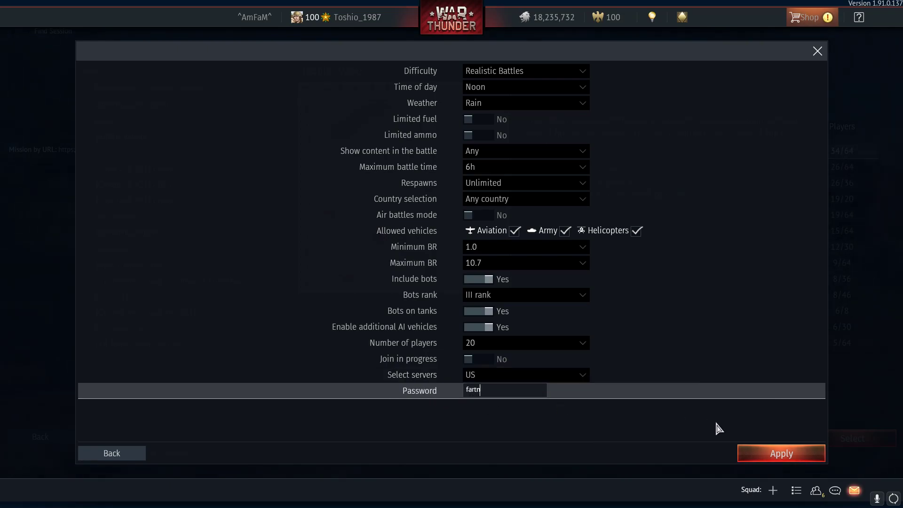
{"action": "type", "text": "et"}
{"action": "left_click", "coordinate": [773, 459]}
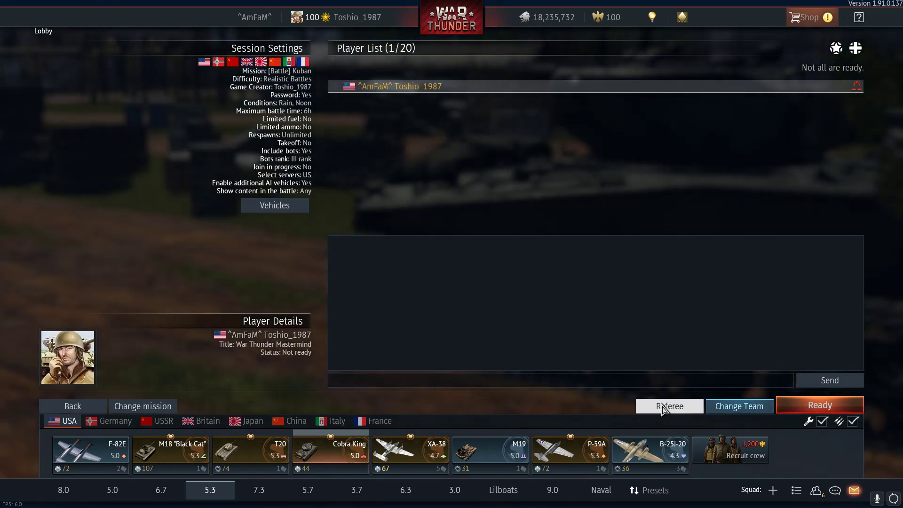
Step: Mark yourself Ready in the lobby and Start the Kuban custom battle
{"action": "left_click", "coordinate": [807, 410]}
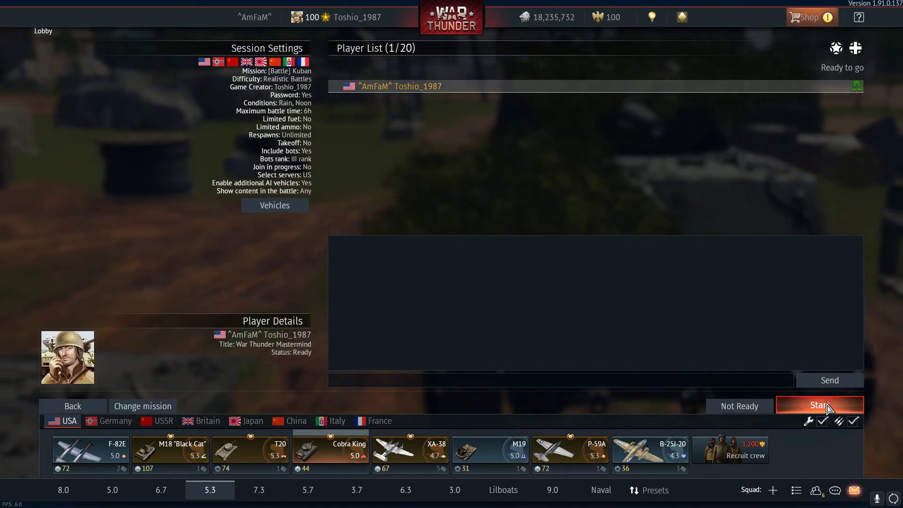
{"action": "left_click", "coordinate": [823, 405]}
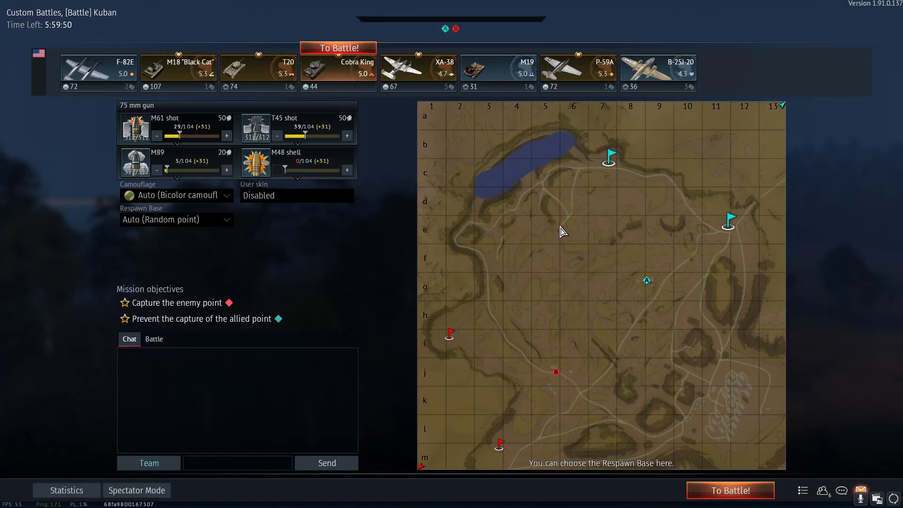
Step: Choose Spawn point #1 as the respawn base and deploy the Cobra King
{"action": "left_click", "coordinate": [727, 223]}
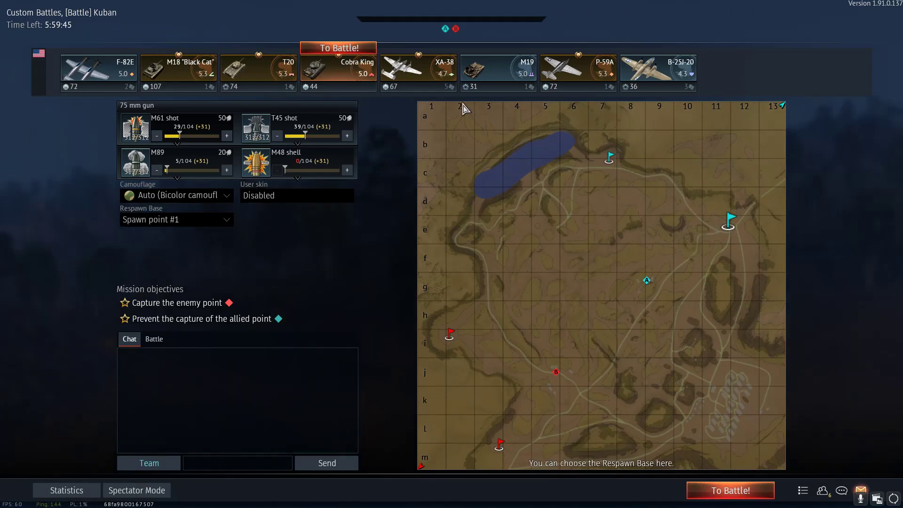
{"action": "left_click", "coordinate": [349, 50]}
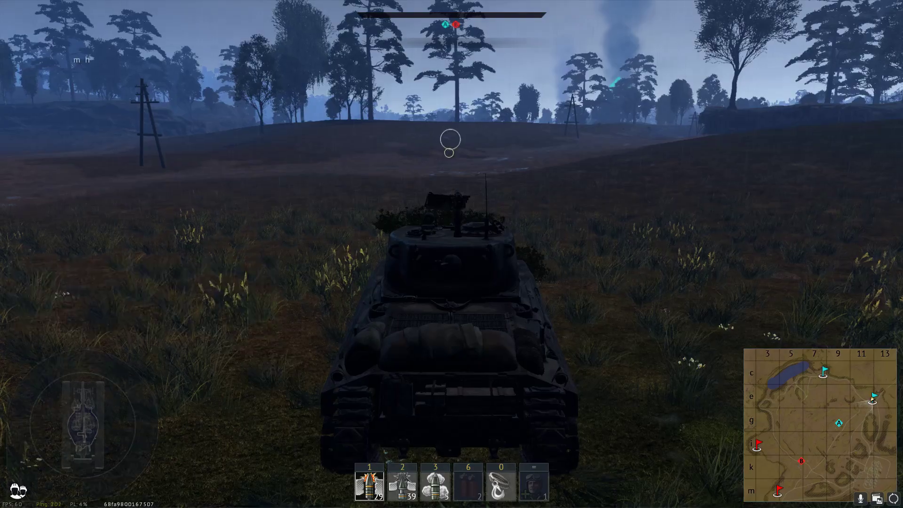
Step: Drive the Cobra King forward while turning right onto the dirt road
{"action": "key", "text": "d"}
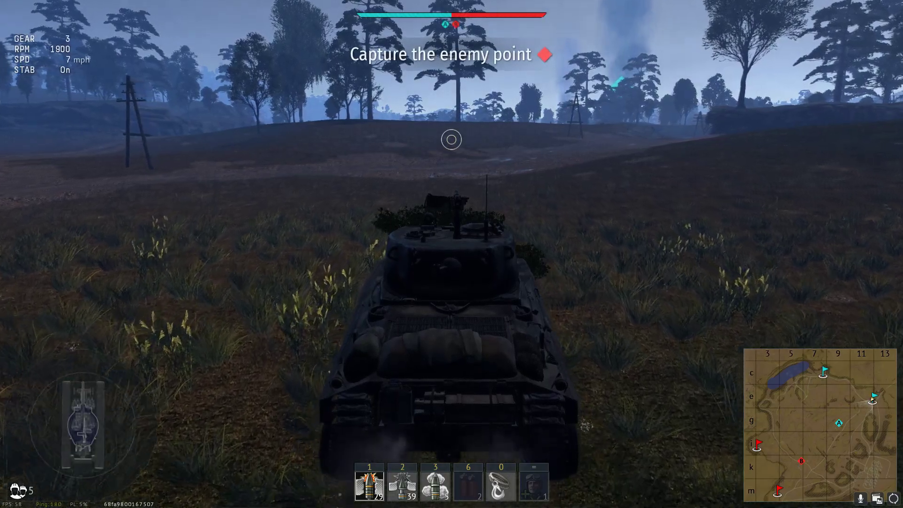